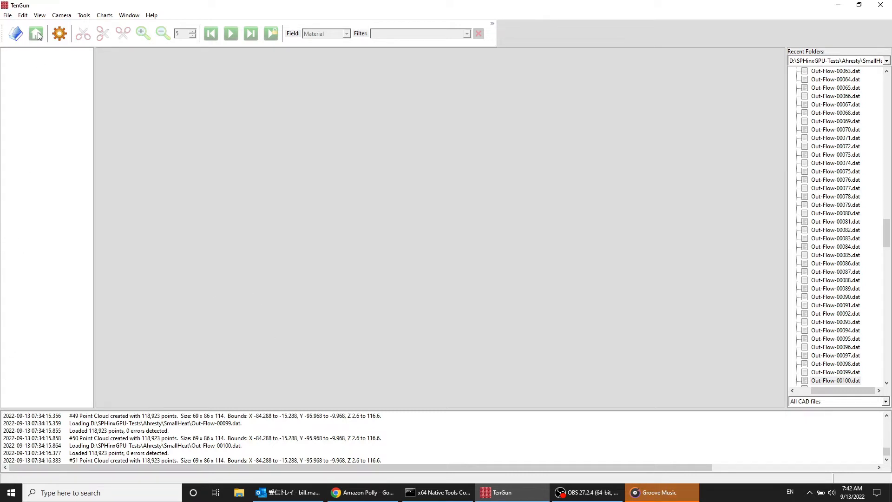
pyautogui.click(8, 16)
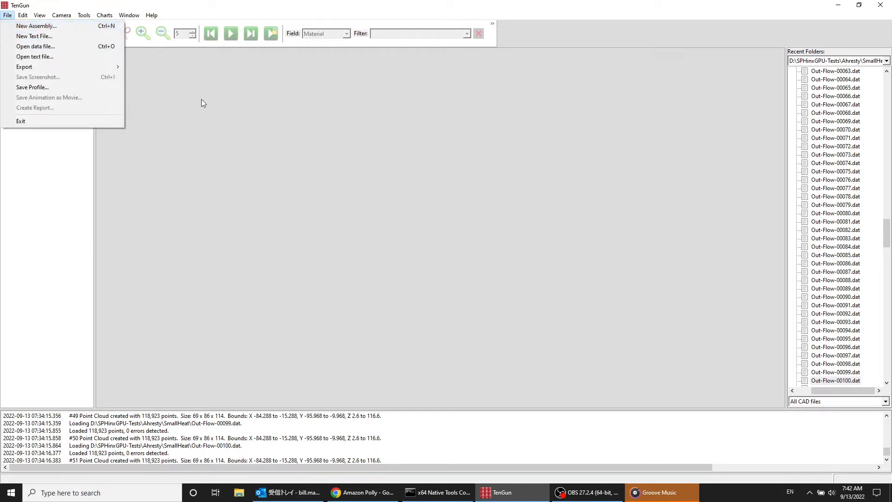
pyautogui.click(259, 130)
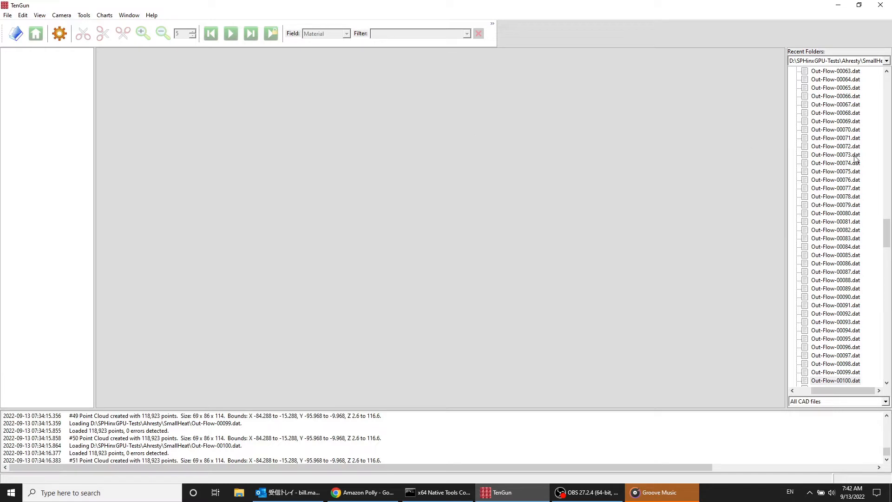
# Step: Load Out-Flow-00050.dat through Out-Flow-00073.dat as a post-processing time series with the SPHCastFlow display profile, and expand the series in the scene tree
pyautogui.moveTo(885, 217)
pyautogui.mouseDown()
pyautogui.moveTo(888, 162)
pyautogui.moveTo(891, 207)
pyautogui.mouseUp()
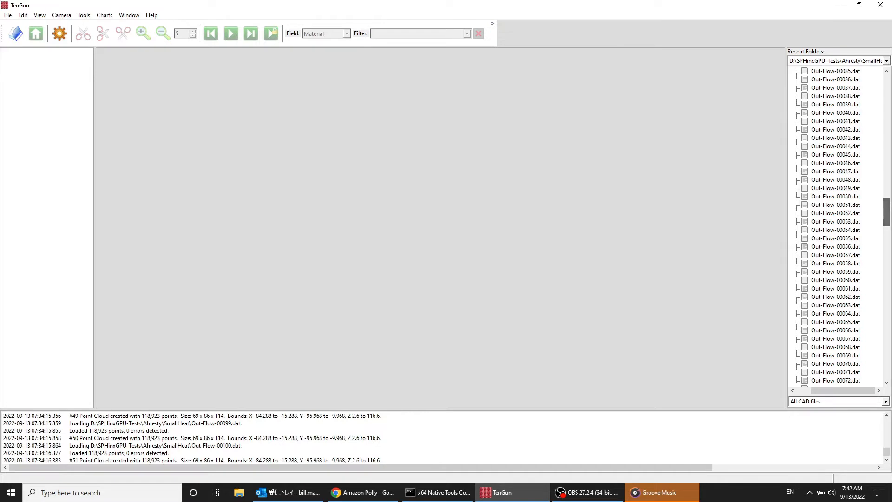
pyautogui.click(840, 197)
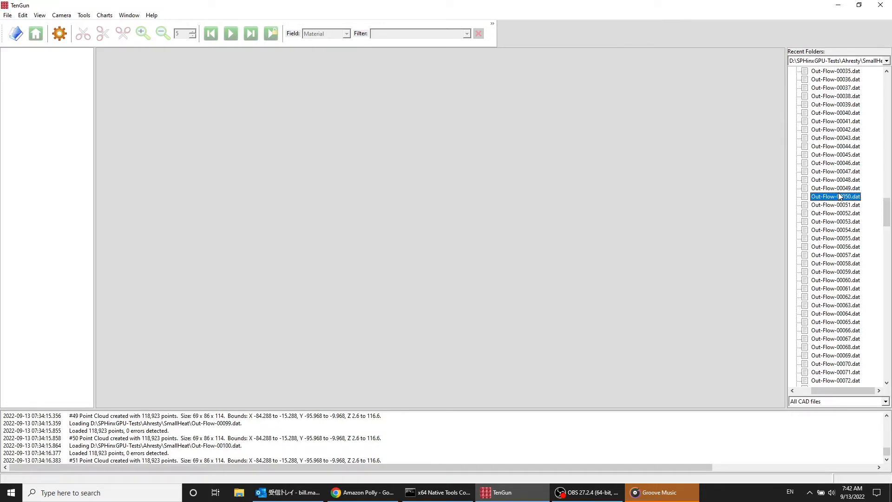
pyautogui.hotkey('shift', 'Down')
pyautogui.hotkey('shift', 'Down')
pyautogui.hotkey('shift', 'Down')
pyautogui.hotkey('shift', 'Down')
pyautogui.hotkey('shift', 'Down')
pyautogui.hotkey('shift', 'Down')
pyautogui.hotkey('shift', 'Down')
pyautogui.hotkey('shift', 'Down')
pyautogui.hotkey('shift', 'Down')
pyautogui.hotkey('shift', 'Down')
pyautogui.hotkey('shift', 'Down')
pyautogui.hotkey('shift', 'Down')
pyautogui.hotkey('shift', 'Down')
pyautogui.hotkey('shift', 'Down')
pyautogui.hotkey('shift', 'Down')
pyautogui.hotkey('shift', 'Down')
pyautogui.hotkey('shift', 'Down')
pyautogui.hotkey('shift', 'Down')
pyautogui.hotkey('shift', 'Down')
pyautogui.hotkey('shift', 'Down')
pyautogui.press('Return')
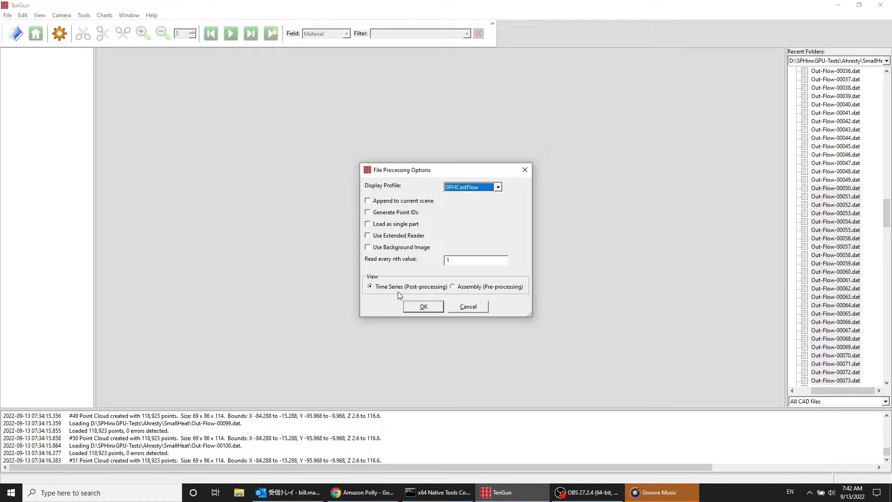
pyautogui.click(420, 307)
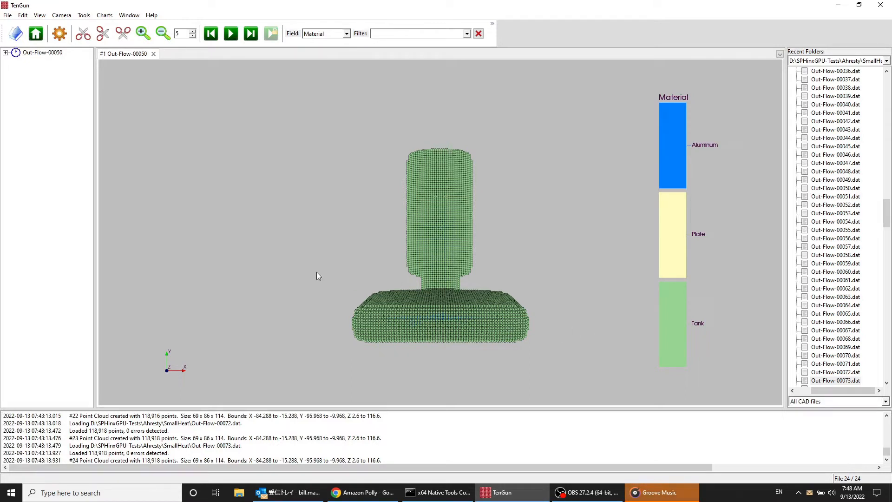
pyautogui.click(6, 53)
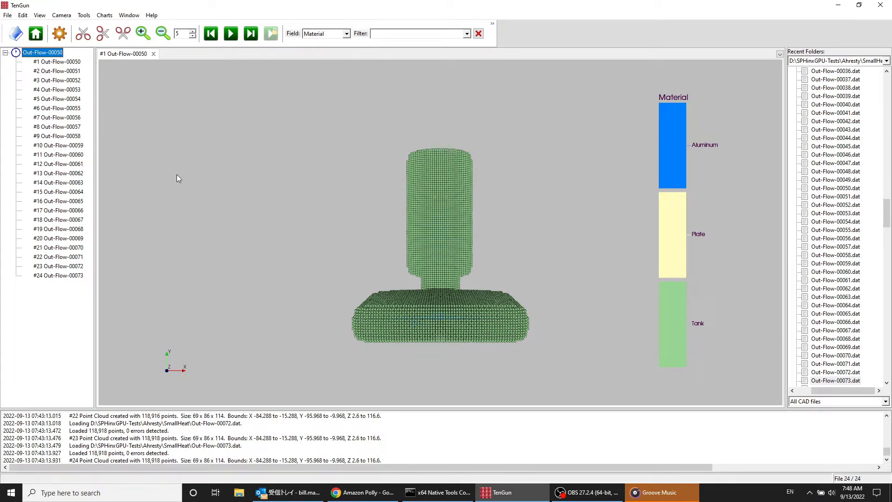
# Step: Review the current scene's file, bounds and field range information, and the application's version and licensed features
pyautogui.click(152, 16)
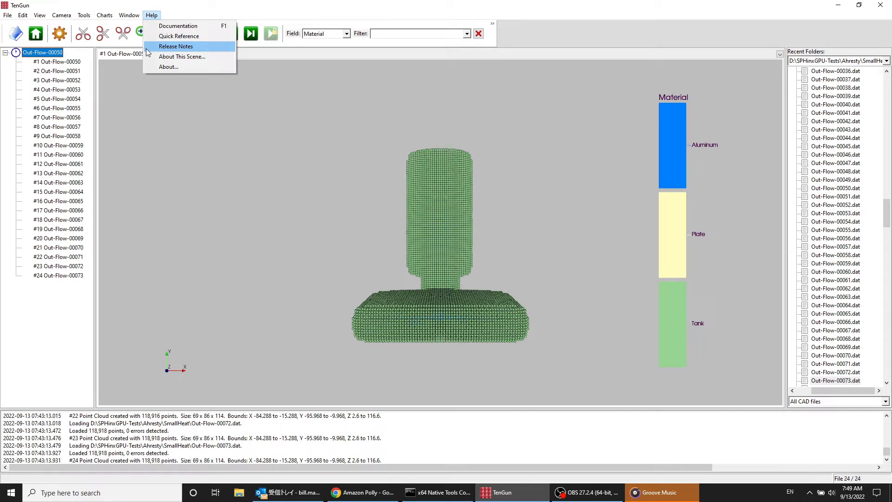
pyautogui.click(194, 57)
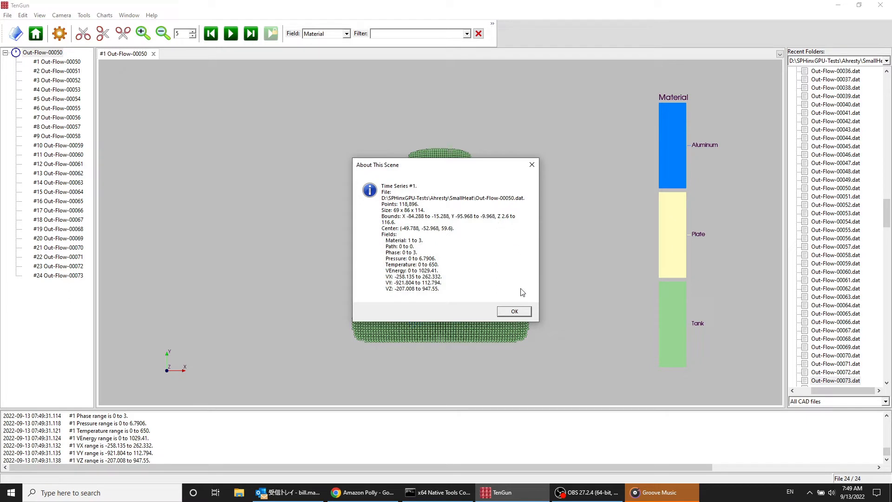
pyautogui.click(521, 315)
pyautogui.click(151, 17)
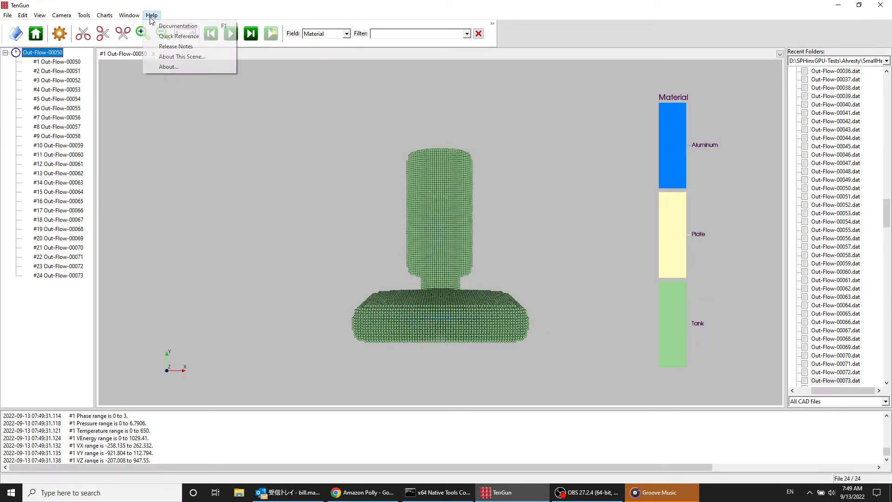
pyautogui.click(162, 67)
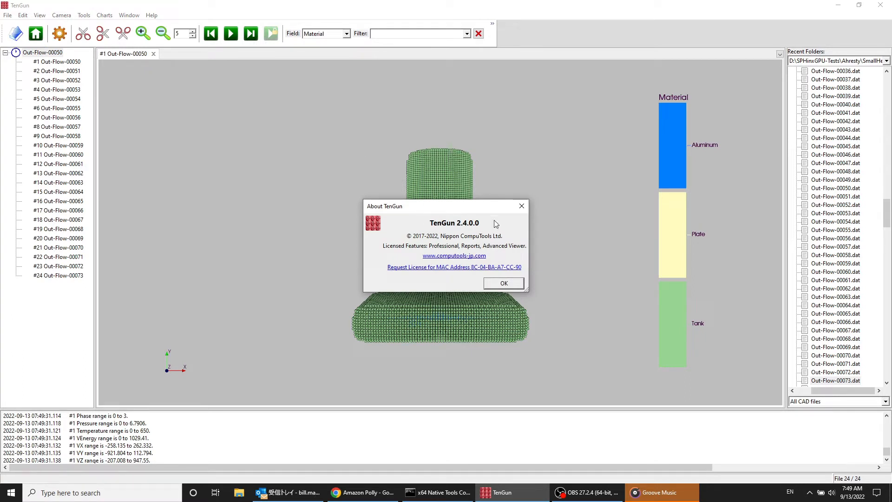
pyautogui.click(504, 284)
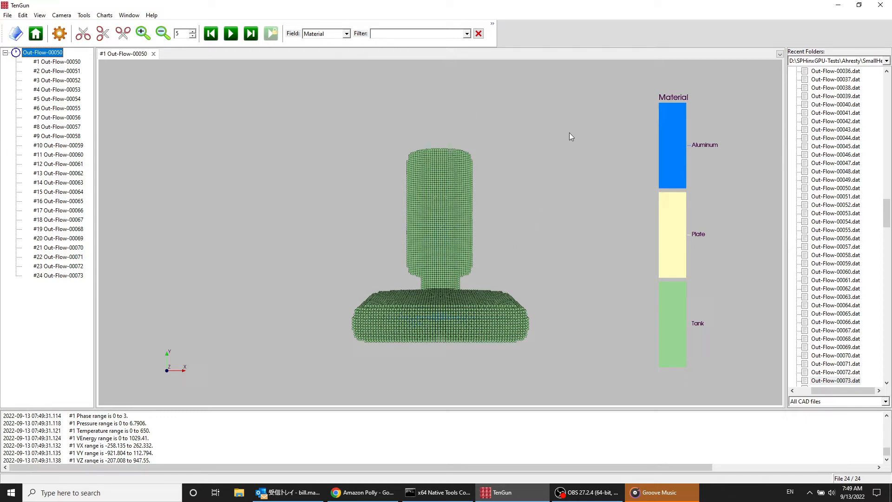
# Step: Browse the Out-Flow data files in the SmallHeat folder, starting from Out-Flow-00042.dat
pyautogui.click(822, 122)
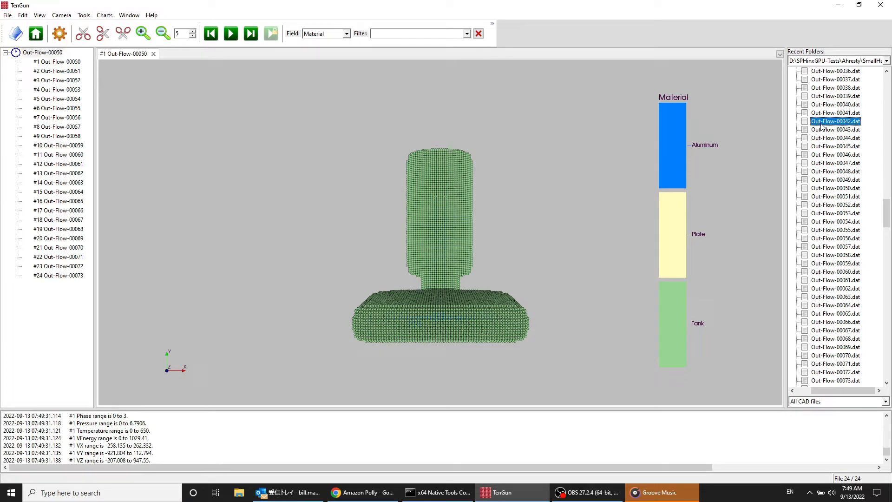
pyautogui.press('Down')
pyautogui.press('Down')
pyautogui.press('Down')
pyautogui.press('Down')
pyautogui.press('Down')
pyautogui.press('Down')
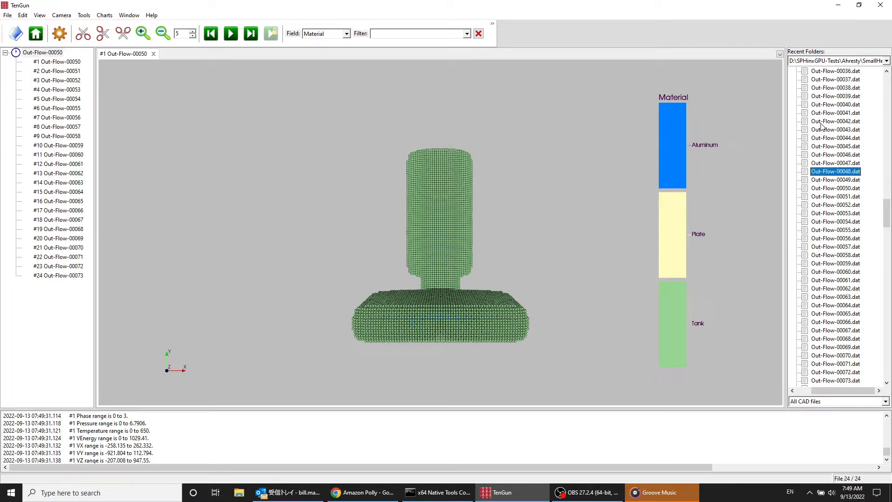
pyautogui.press('Down')
pyautogui.press('Down')
pyautogui.press('Down')
pyautogui.press('Down')
pyautogui.press('Down')
pyautogui.press('Down')
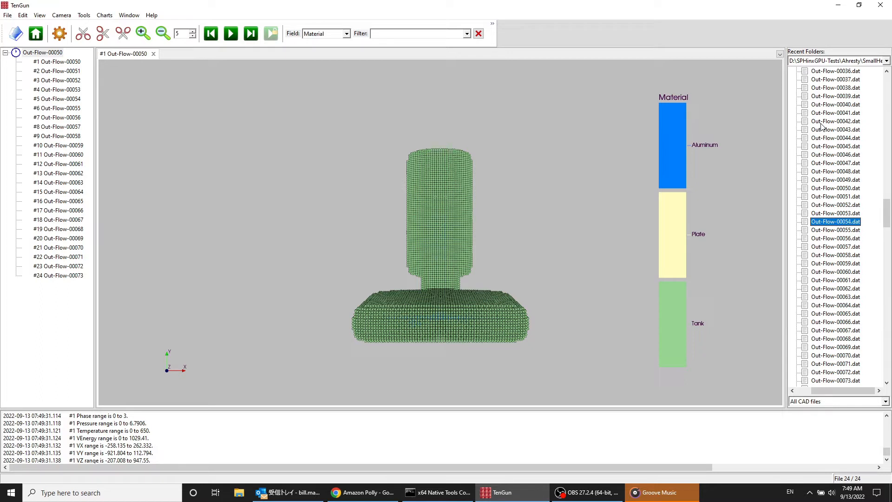
pyautogui.press('Down')
pyautogui.press('Up')
# Step: Switch the file browser to the recent folder D:\SPHinxGPU-Tests\Cast-C\Ahresty_5000man and widen the file browser and scene tree panes
pyautogui.click(887, 61)
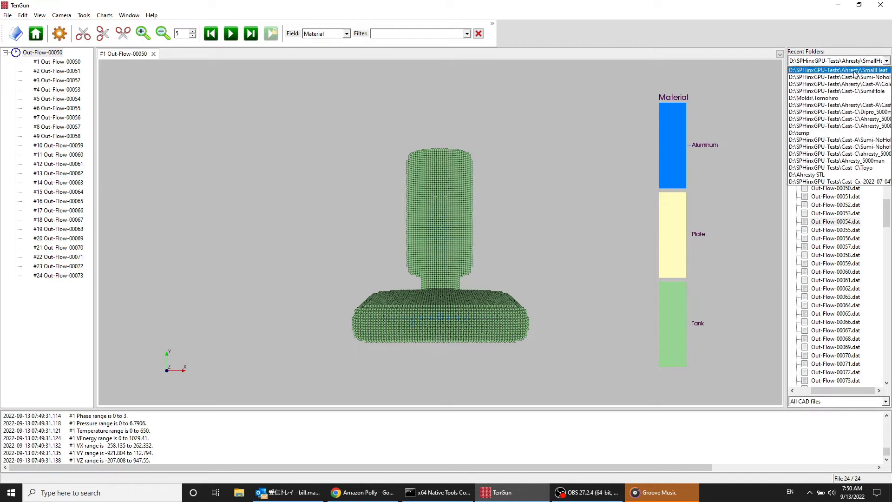
pyautogui.press('Down')
pyautogui.press('Down')
pyautogui.press('Down')
pyautogui.press('Down')
pyautogui.press('Down')
pyautogui.press('Down')
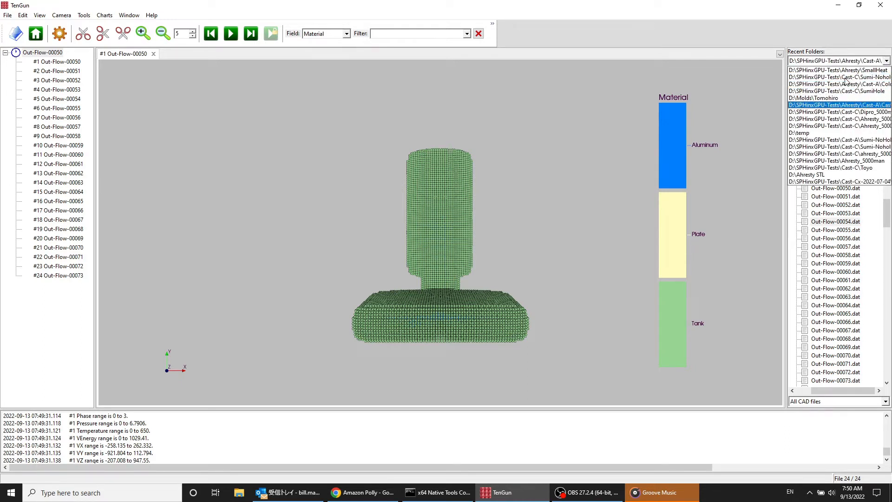
pyautogui.press('Down')
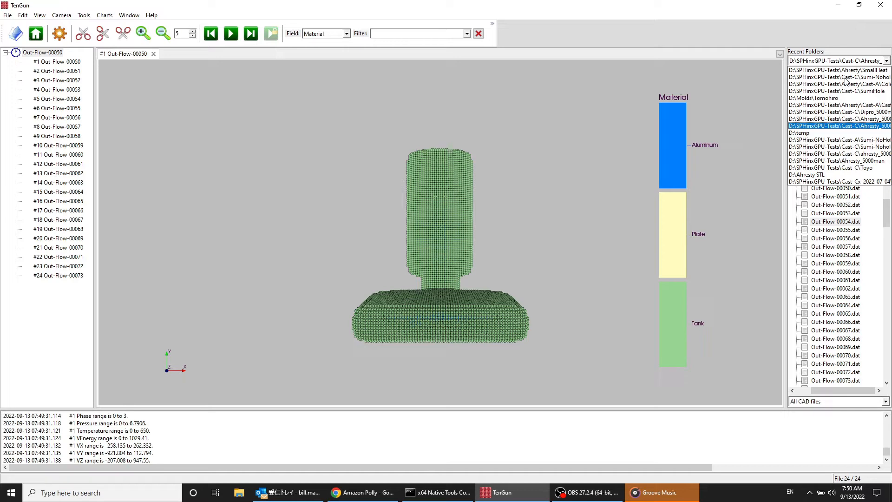
pyautogui.press('Return')
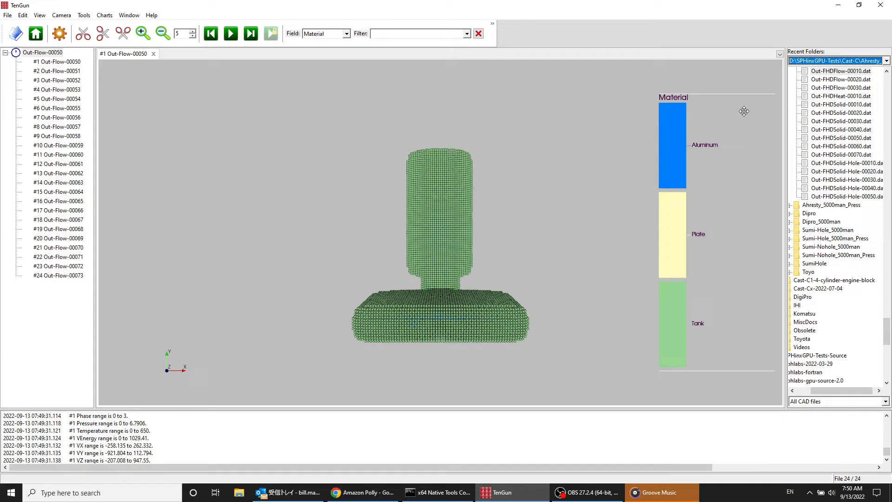
pyautogui.click(841, 63)
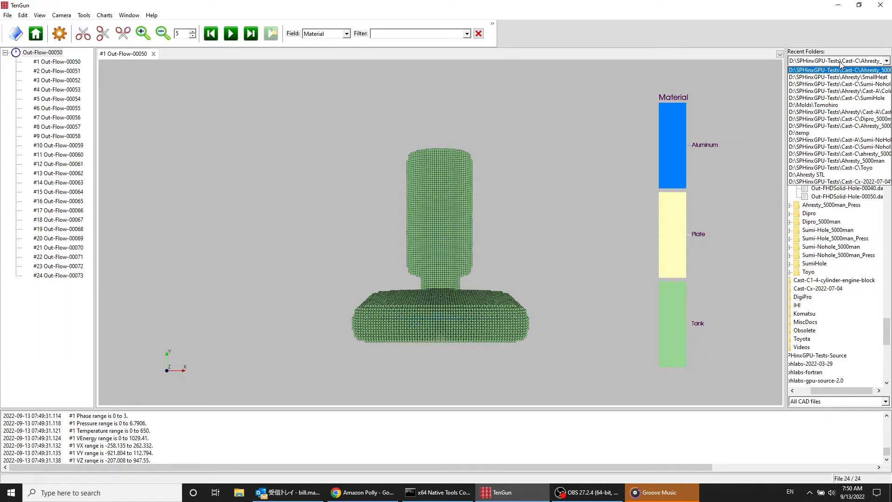
pyautogui.click(840, 71)
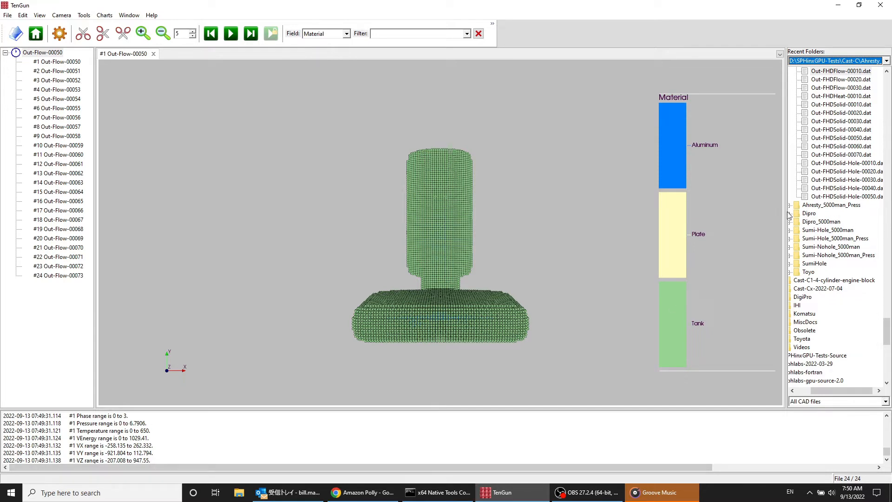
pyautogui.moveTo(786, 212); pyautogui.dragTo(761, 215)
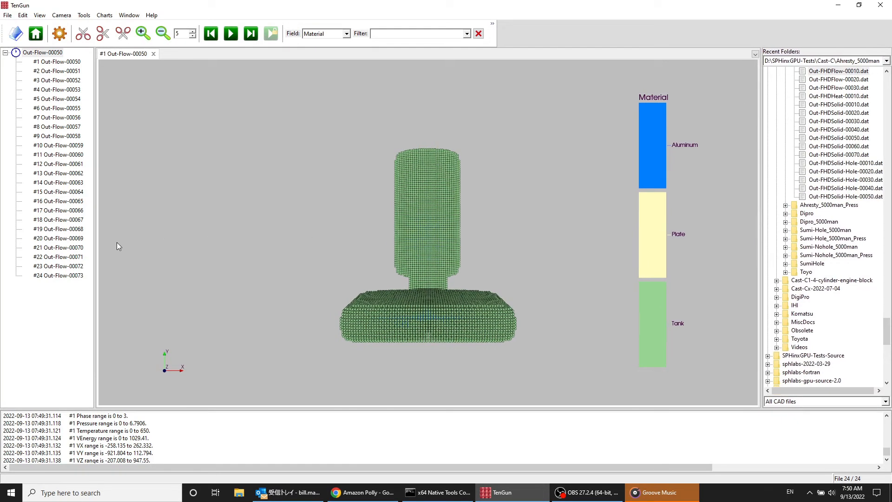
pyautogui.moveTo(94, 262)
pyautogui.mouseDown()
pyautogui.moveTo(26, 261)
pyautogui.moveTo(113, 260)
pyautogui.moveTo(105, 260)
pyautogui.mouseUp()
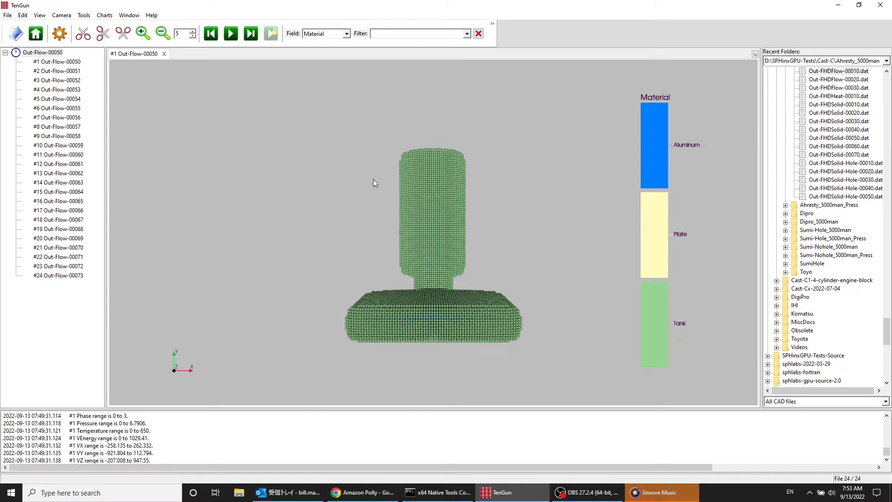
# Step: Colour the Out-Flow model by the Temperature field instead of Material
pyautogui.click(346, 34)
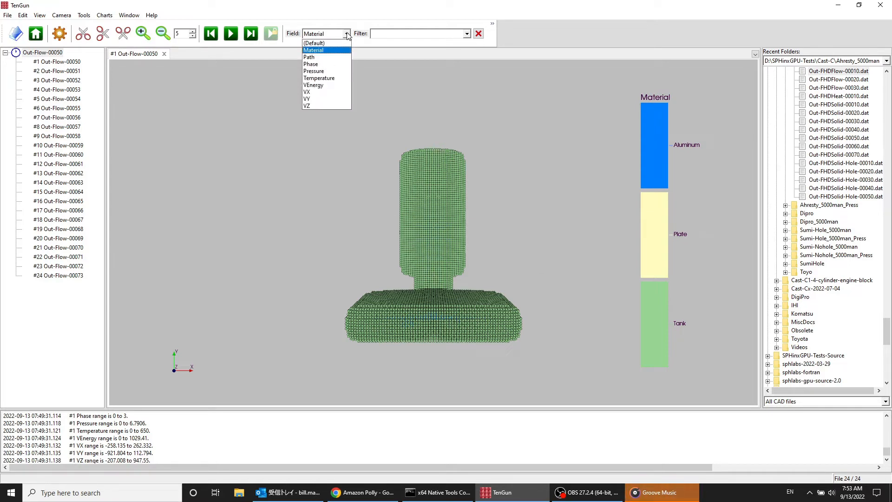
pyautogui.press('Down')
pyautogui.press('Down')
pyautogui.press('Down')
pyautogui.press('Down')
pyautogui.press('Down')
pyautogui.press('Down')
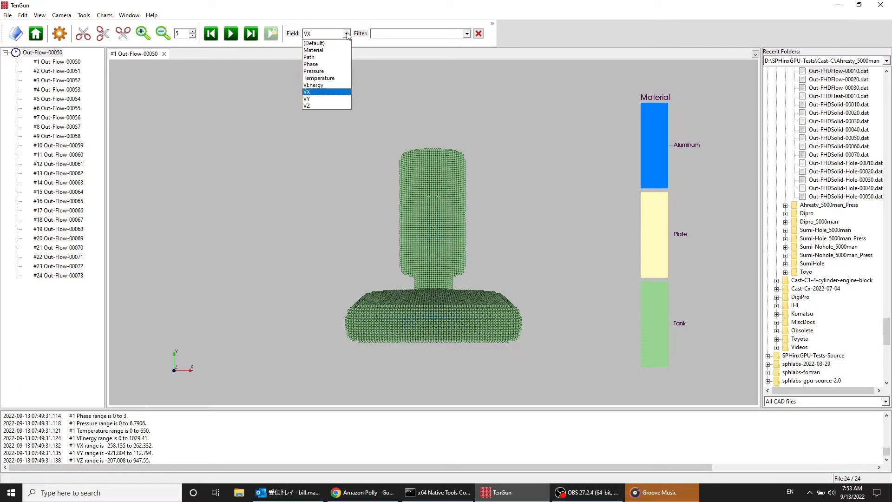
pyautogui.press('Down')
pyautogui.press('Down')
pyautogui.press('Up')
pyautogui.press('Up')
pyautogui.press('Up')
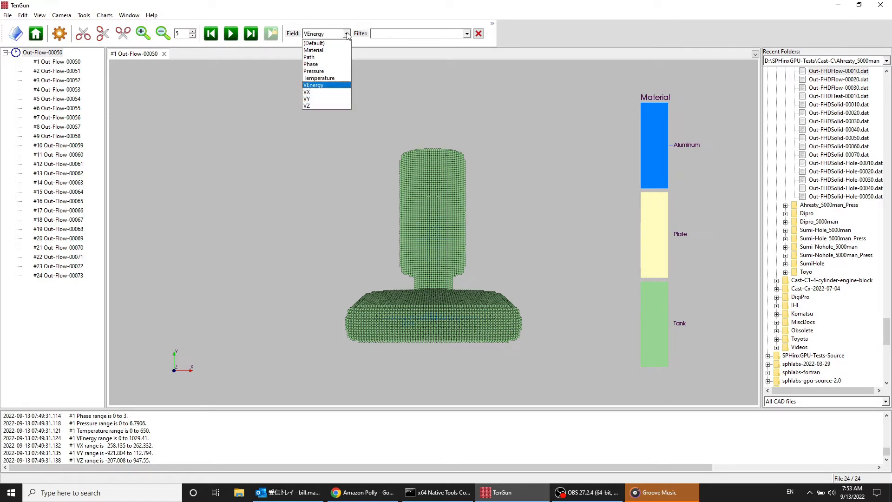
pyautogui.press('Up')
pyautogui.press('Return')
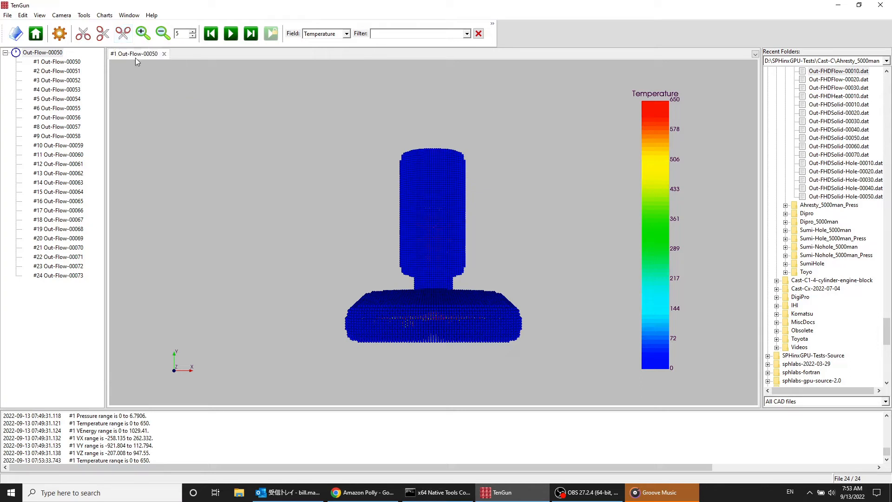
# Step: Cut the model with a vertical plane across X near its centre, preview the flipped side, and keep the +X half
pyautogui.moveTo(308, 302); pyautogui.dragTo(391, 321)
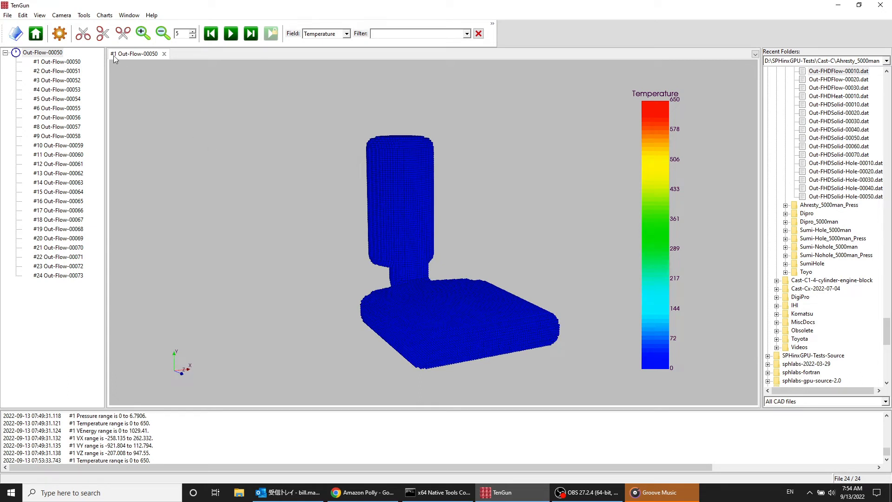
pyautogui.click(83, 34)
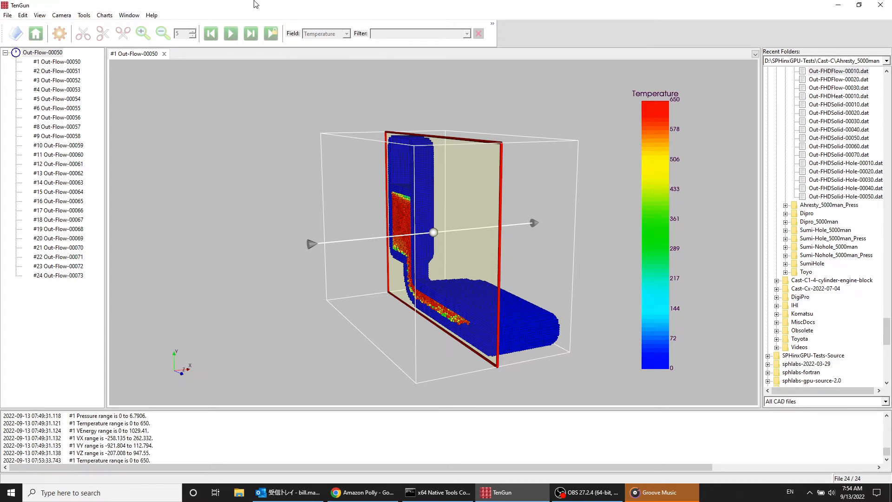
pyautogui.moveTo(417, 102); pyautogui.dragTo(424, 142, button='middle')
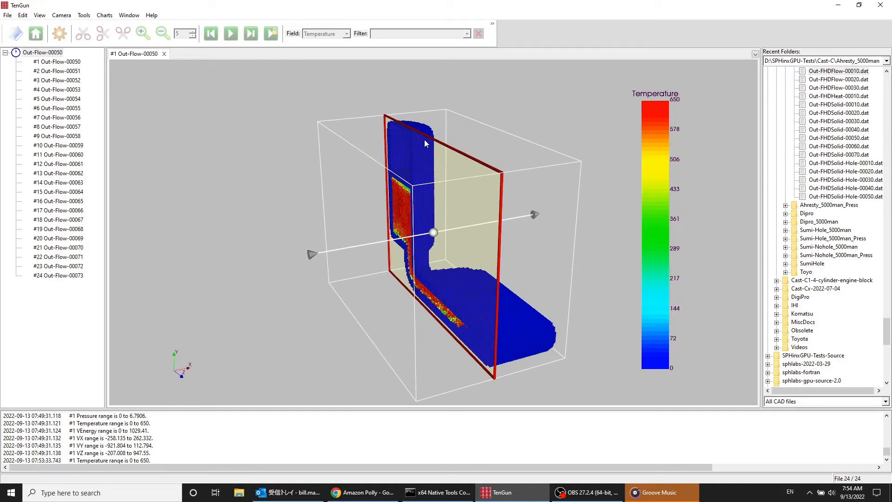
pyautogui.moveTo(453, 158)
pyautogui.mouseDown()
pyautogui.moveTo(475, 155)
pyautogui.moveTo(423, 177)
pyautogui.moveTo(456, 164)
pyautogui.mouseUp()
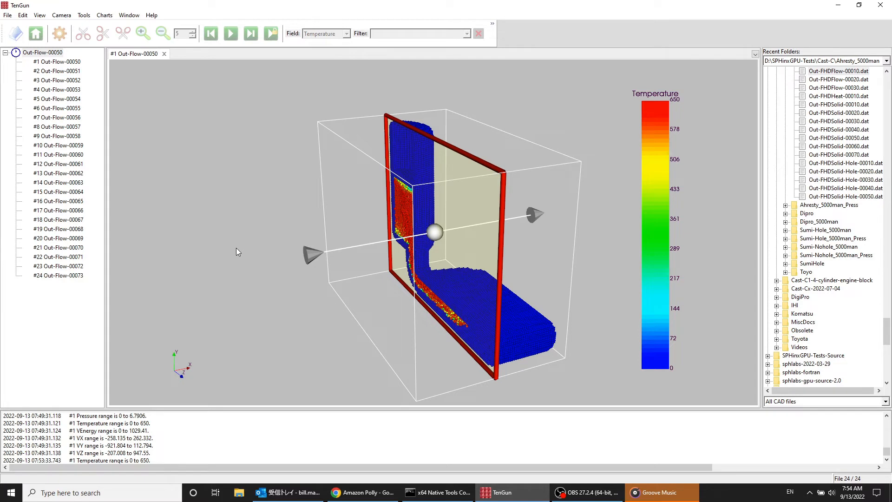
pyautogui.press('f')
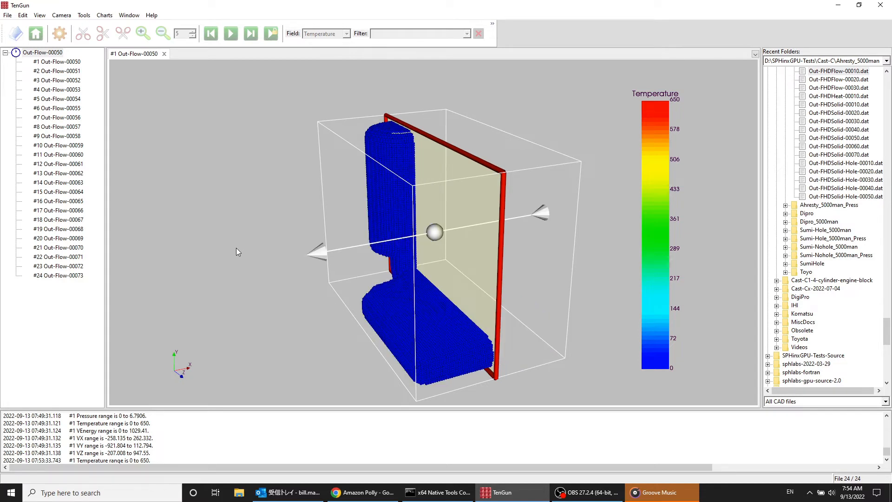
pyautogui.press('f')
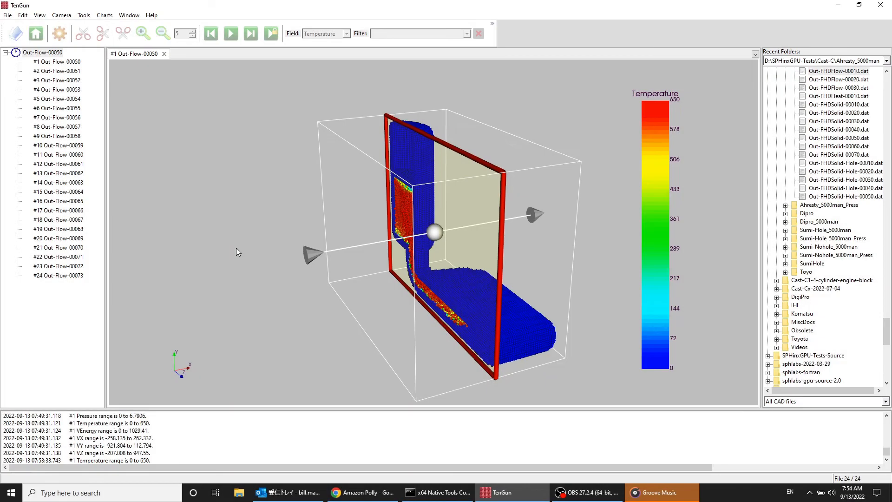
pyautogui.press('Return')
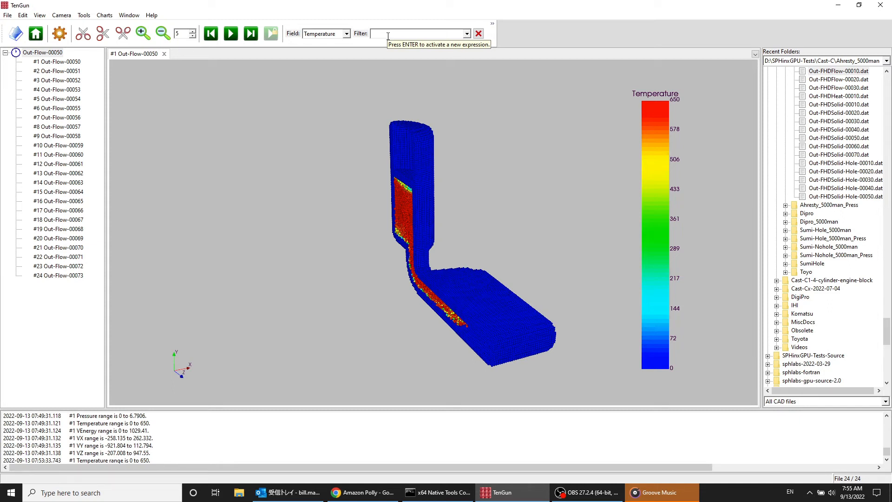
# Step: Filter the cut Out-Flow model with the expression "temperature > 500"
pyautogui.write('tempe')
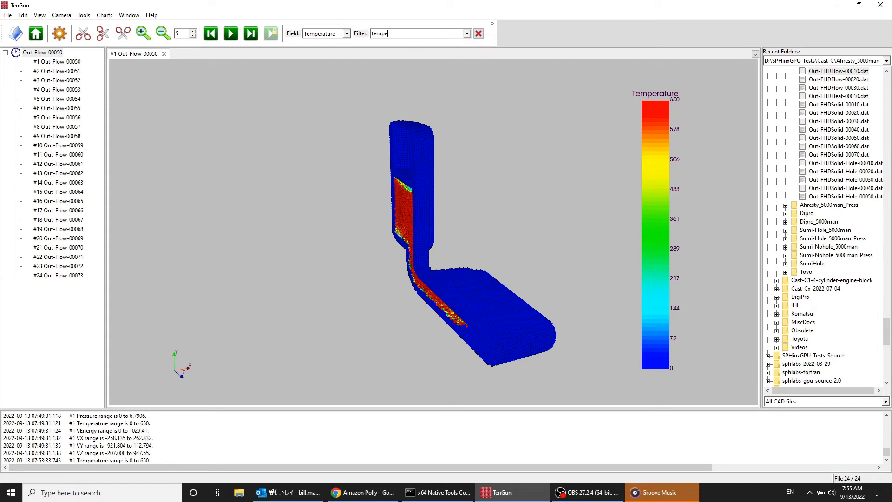
pyautogui.write('rtaure')
pyautogui.press('BackSpace')
pyautogui.press('BackSpace')
pyautogui.write('ure')
pyautogui.press('BackSpace')
pyautogui.press('BackSpace')
pyautogui.press('BackSpace')
pyautogui.write('ture > 500')
pyautogui.press('Return')
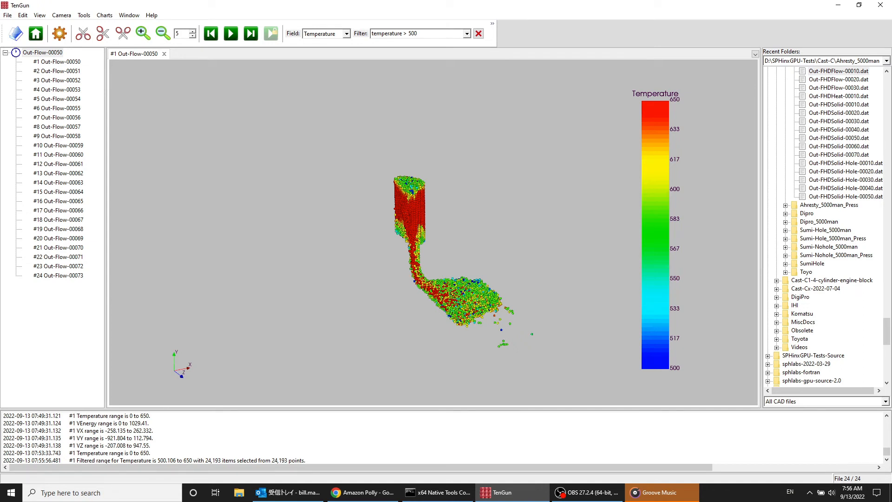
pyautogui.click(467, 34)
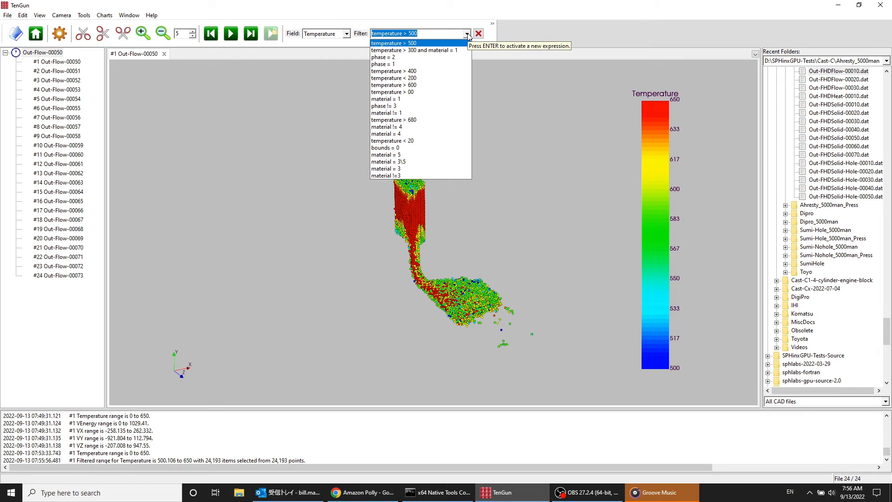
pyautogui.click(467, 34)
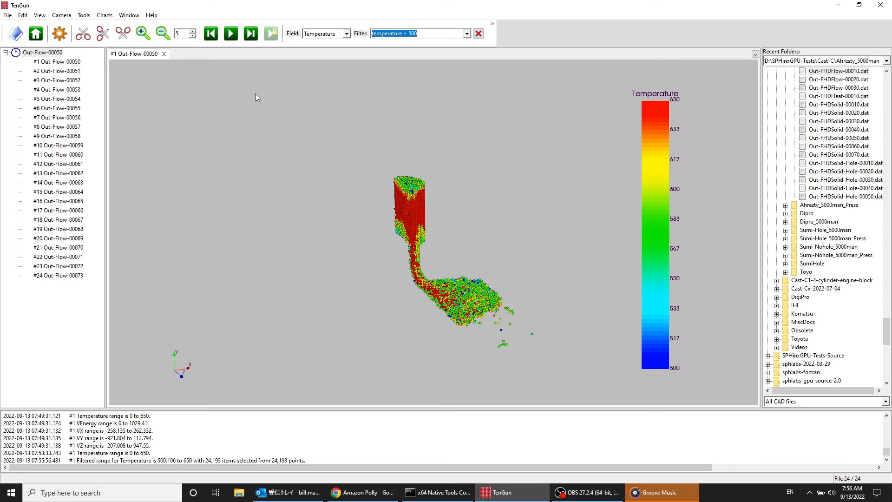
pyautogui.click(71, 19)
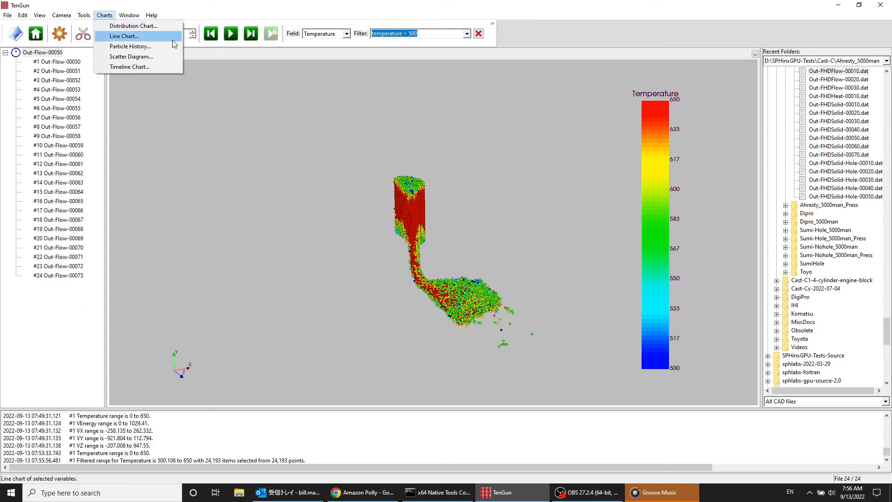
pyautogui.click(358, 191)
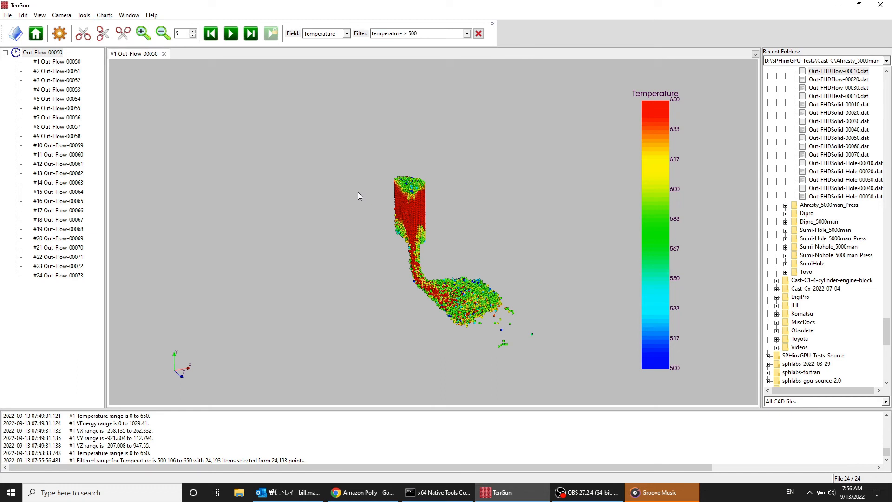
# Step: View the filtered points along the Z axis, then along the X axis
pyautogui.press('z')
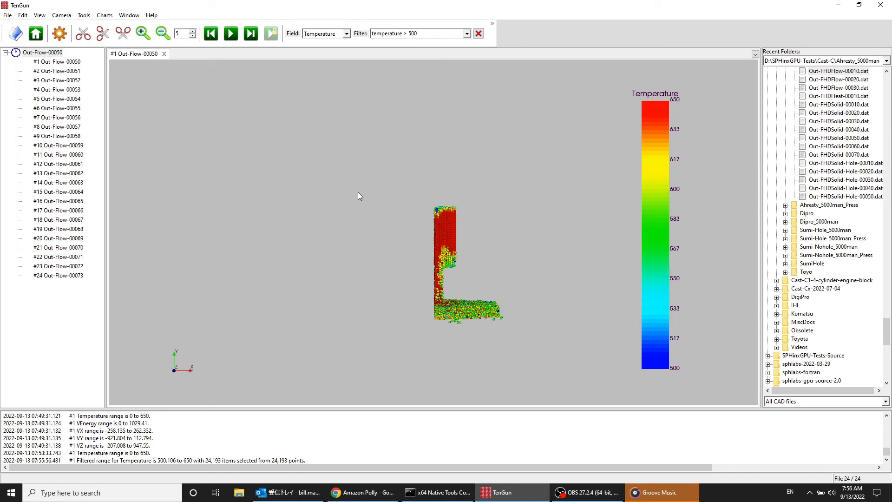
pyautogui.press('x')
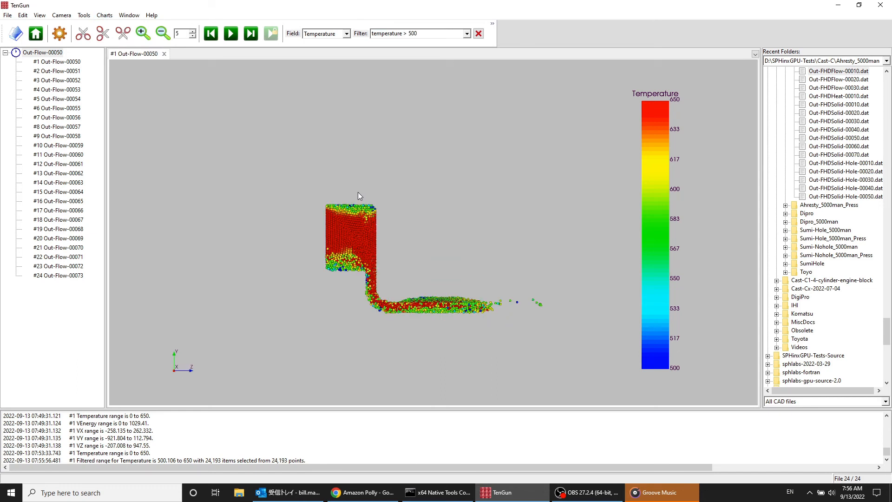
pyautogui.press('x')
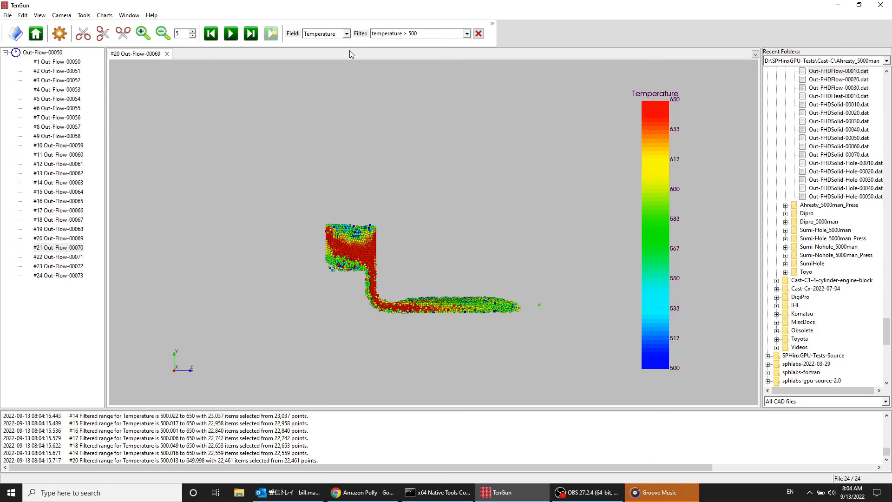
# Step: Colour the model by the Material field and clear the temperature filter
pyautogui.click(346, 34)
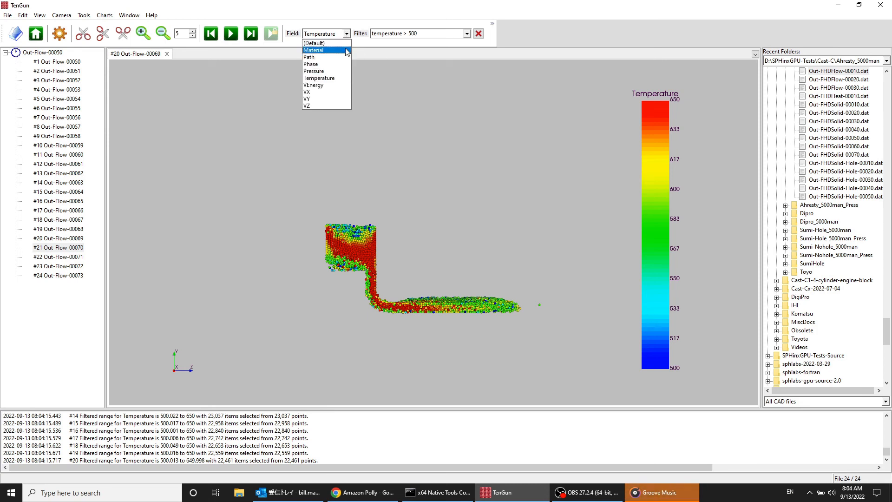
pyautogui.click(345, 55)
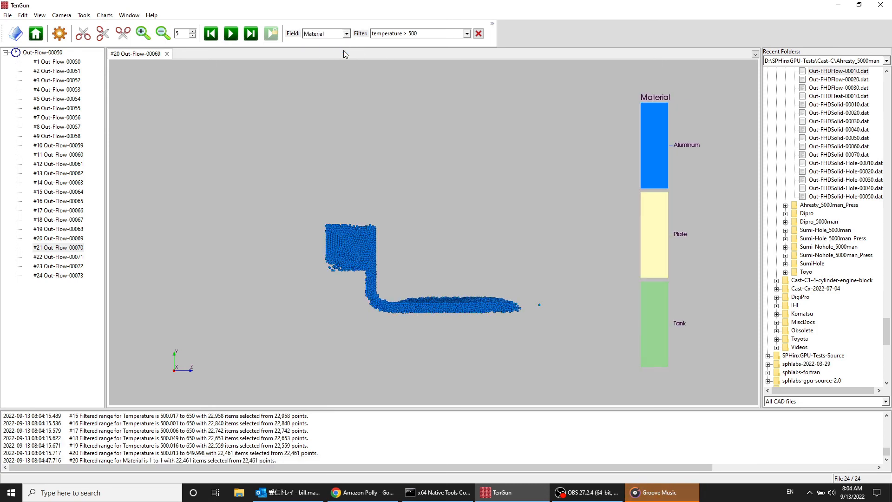
pyautogui.click(479, 34)
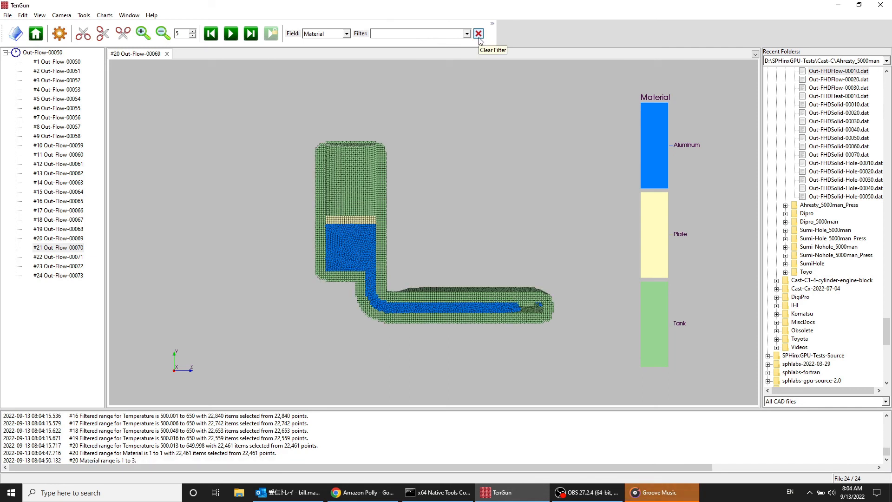
# Step: Display time steps Out-Flow-00060 and Out-Flow-00070, then return to Out-Flow-00050
pyautogui.click(60, 158)
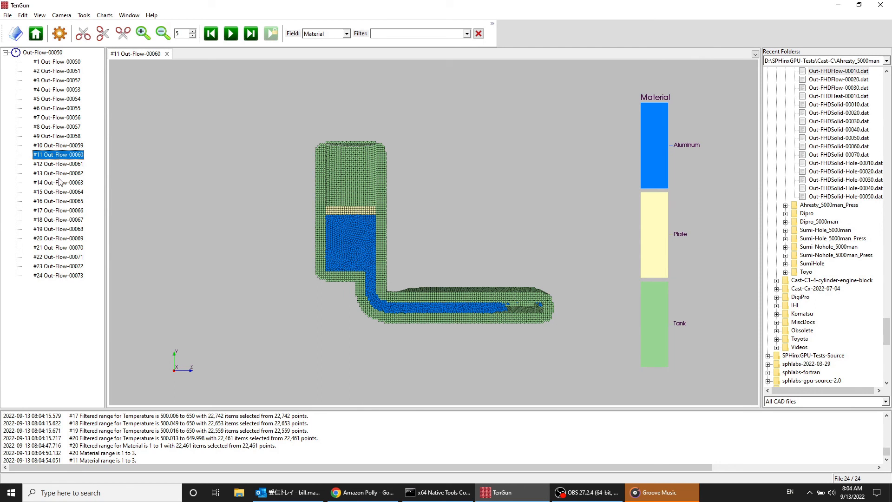
pyautogui.click(73, 250)
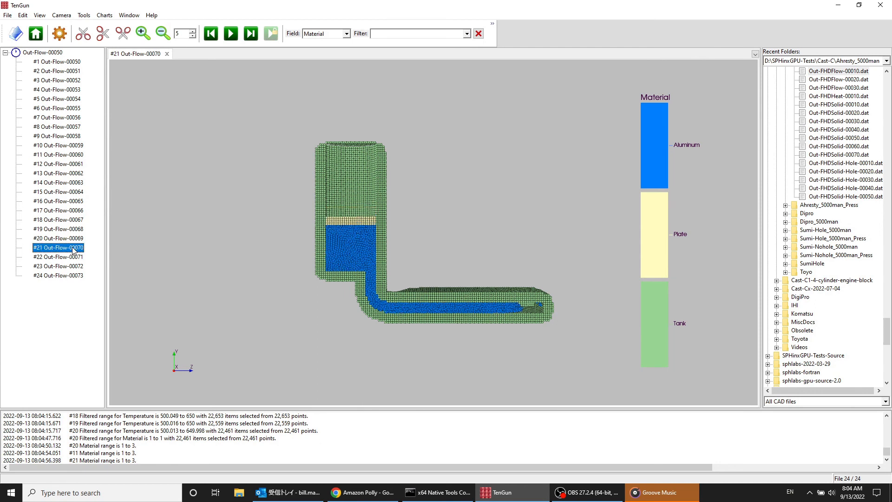
pyautogui.click(77, 63)
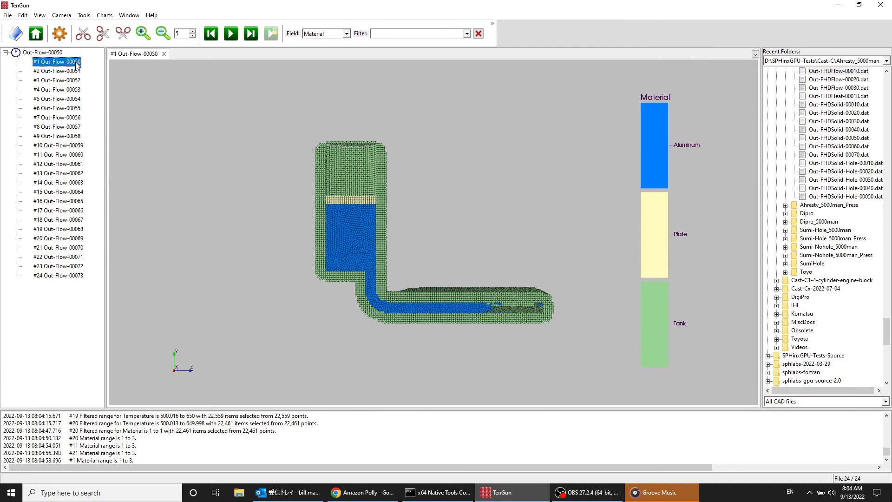
pyautogui.click(191, 94)
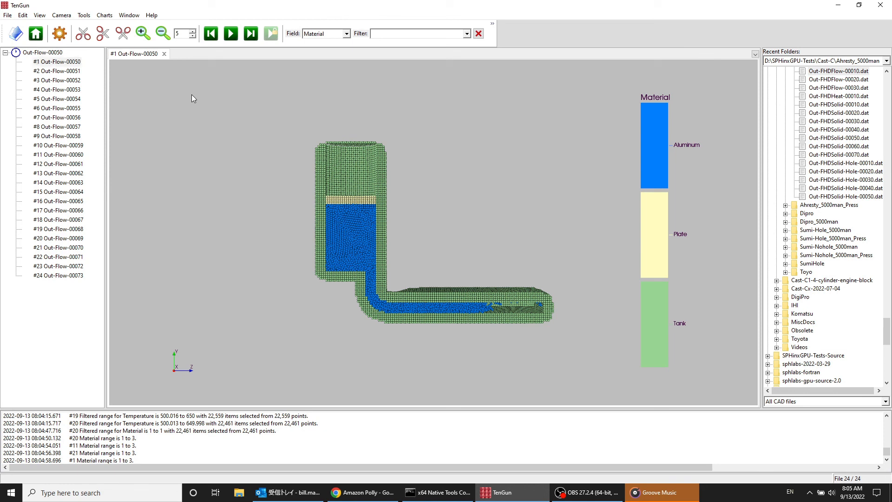
# Step: Step forward frame by frame through the Out-Flow series from Out-Flow-00050 to examine how the aluminum flow advances
pyautogui.press('Right')
pyautogui.press('Right')
pyautogui.press('Right')
pyautogui.press('Right')
pyautogui.press('Right')
pyautogui.press('Right')
pyautogui.press('Right')
pyautogui.press('Right')
pyautogui.press('Right')
pyautogui.press('Right')
pyautogui.press('Right')
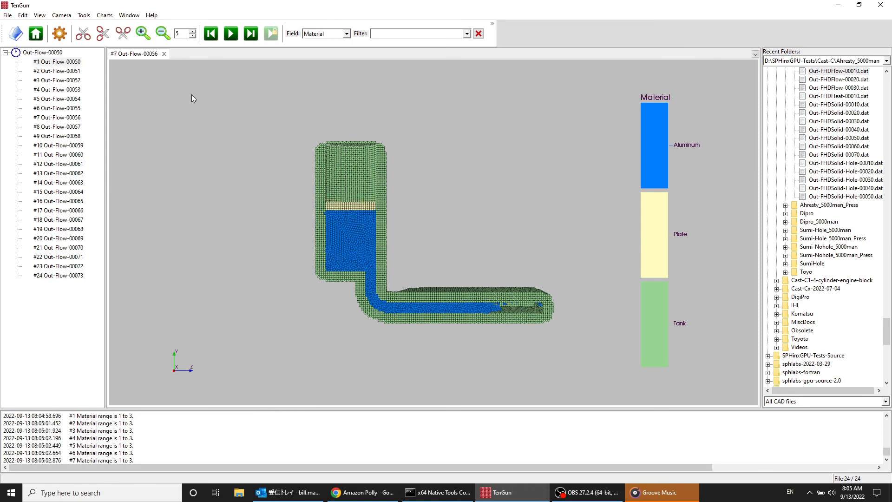
pyautogui.press('Right')
pyautogui.press('Right')
pyautogui.press('Right')
pyautogui.press('Right')
pyautogui.press('Right')
pyautogui.press('Right')
pyautogui.press('Right')
pyautogui.press('Right')
pyautogui.press('Right')
pyautogui.press('Right')
pyautogui.press('Right')
pyautogui.press('Right')
pyautogui.press('Right')
pyautogui.press('Right')
pyautogui.press('Right')
pyautogui.press('Right')
pyautogui.press('Right')
pyautogui.press('Right')
pyautogui.press('Right')
pyautogui.press('Right')
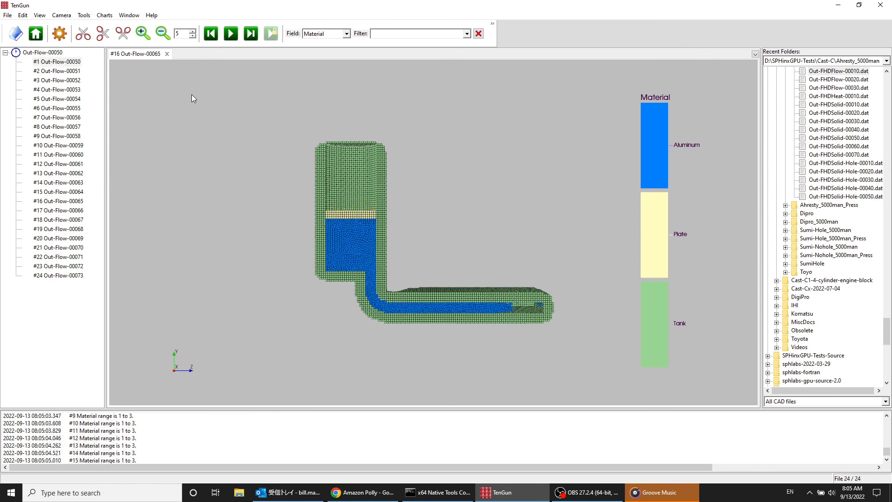
pyautogui.press('Right')
pyautogui.press('Right')
pyautogui.press('Right')
pyautogui.press('Right')
pyautogui.press('Right')
pyautogui.press('Right')
pyautogui.press('Right')
pyautogui.press('Right')
pyautogui.press('Right')
pyautogui.press('Right')
pyautogui.press('Right')
pyautogui.press('Right')
pyautogui.press('Right')
pyautogui.press('Right')
pyautogui.press('Right')
pyautogui.press('Right')
pyautogui.press('Right')
pyautogui.press('Right')
pyautogui.press('Right')
pyautogui.press('Right')
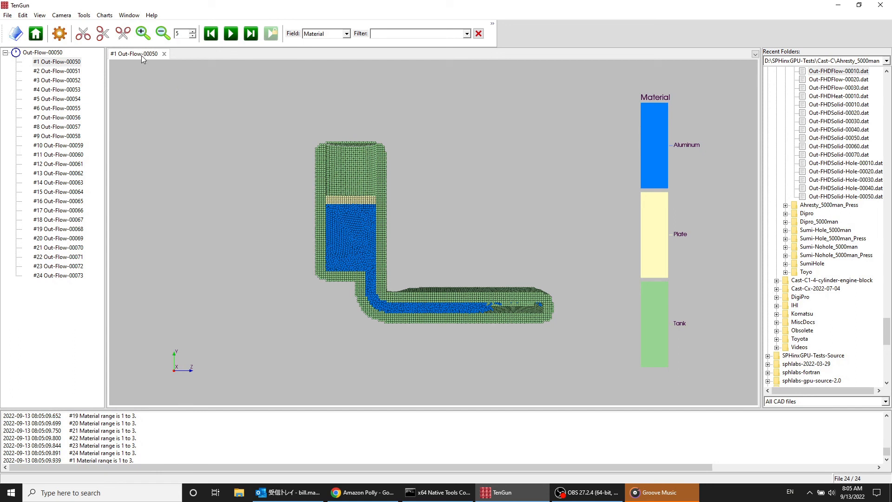
pyautogui.scroll(-6, 141, 54)
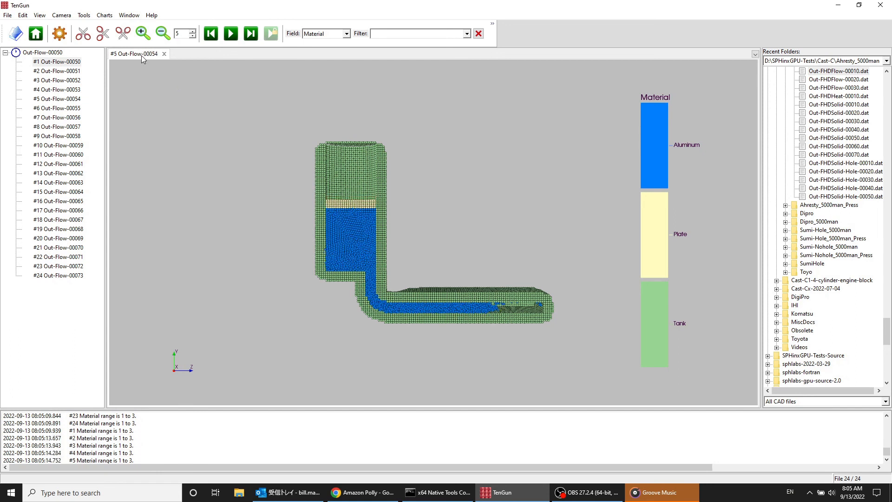